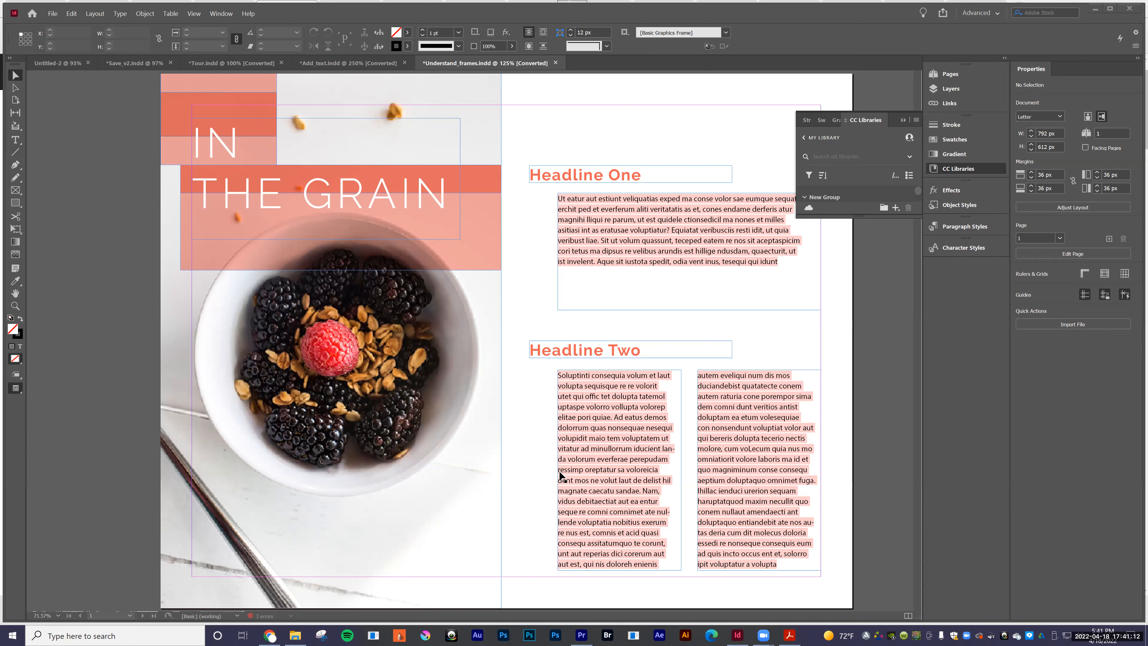
Step: Draw a text frame about 193 by 175 px on the pasteboard beside the page and enter "I can type into the then"
left_click(15, 295)
left_click_drag(243, 339, 248, 339)
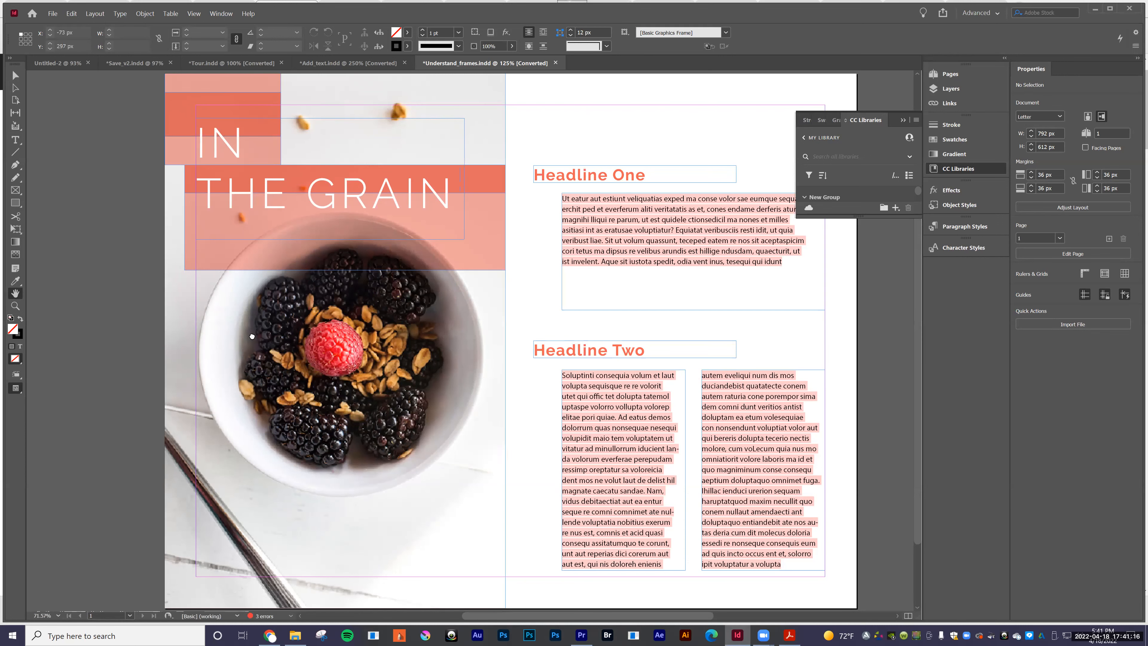
scroll(110, 300, "left", 3)
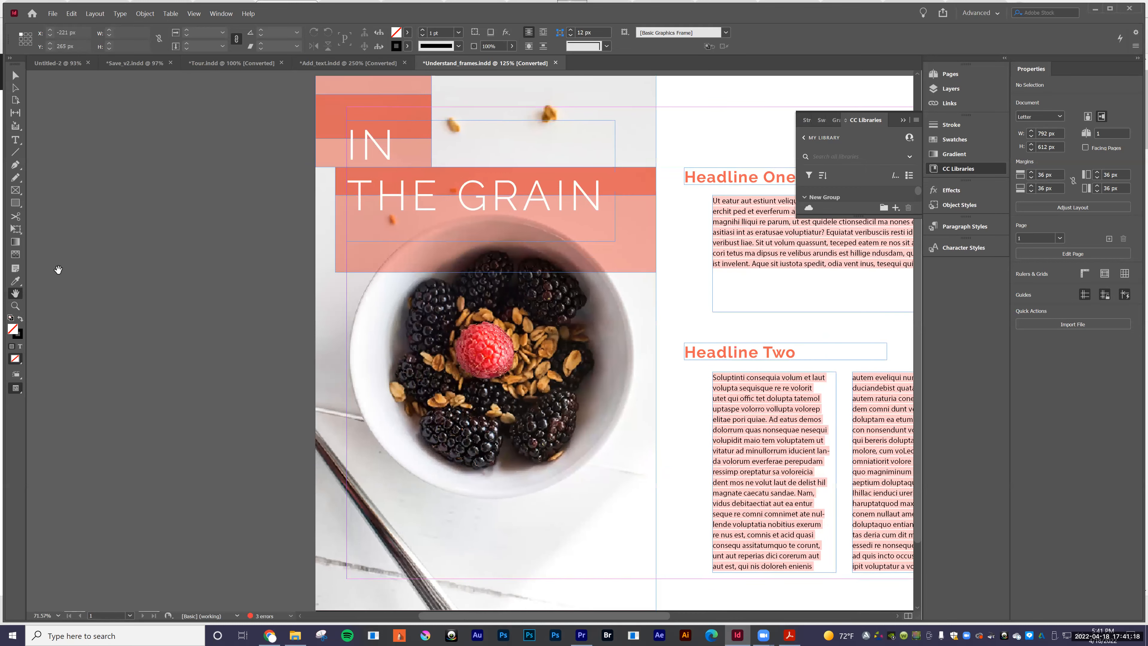
left_click(16, 141)
left_click_drag(238, 288, 70, 136)
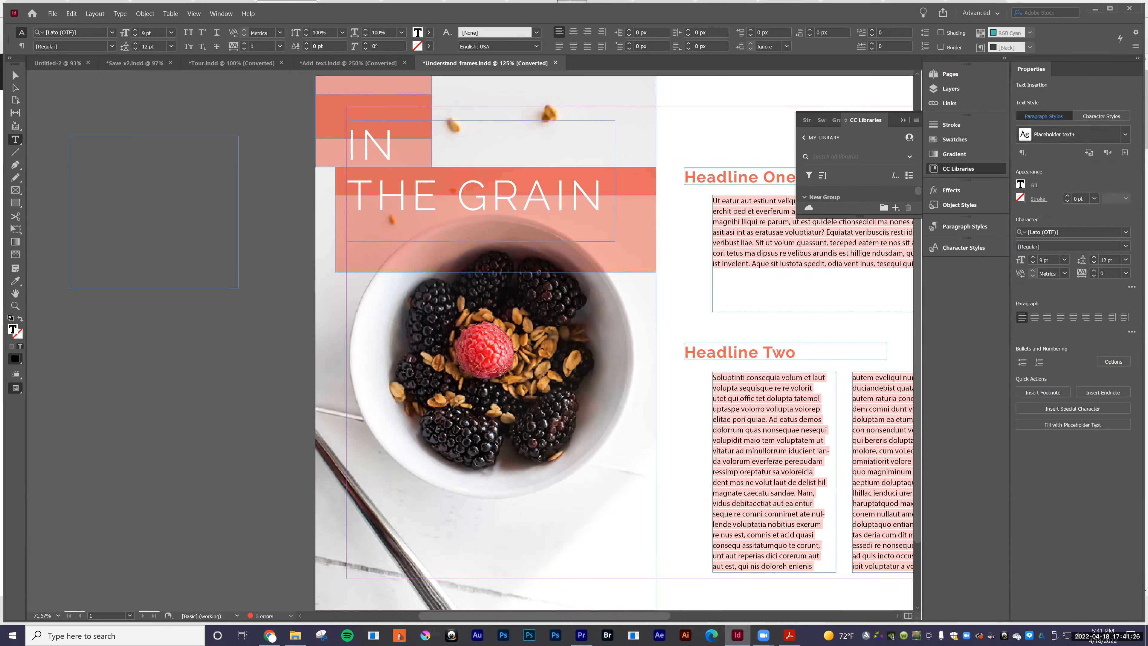
type("I can type into the then")
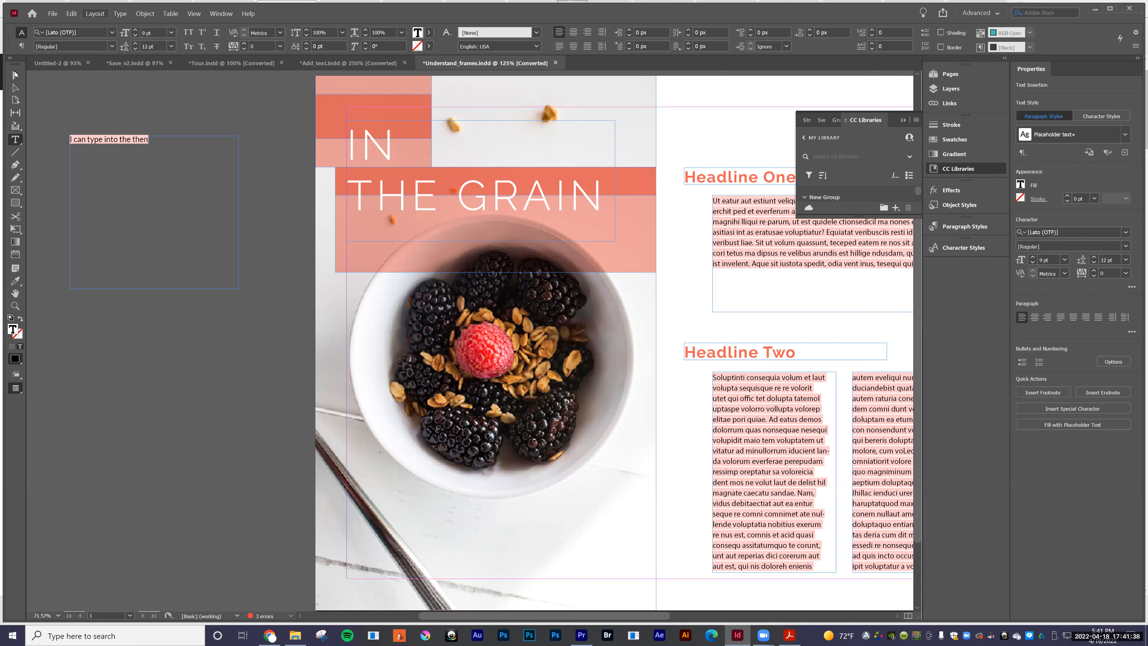
Step: Shrink the new text frame on the pasteboard in both width and height, and deselect it
left_click(15, 75)
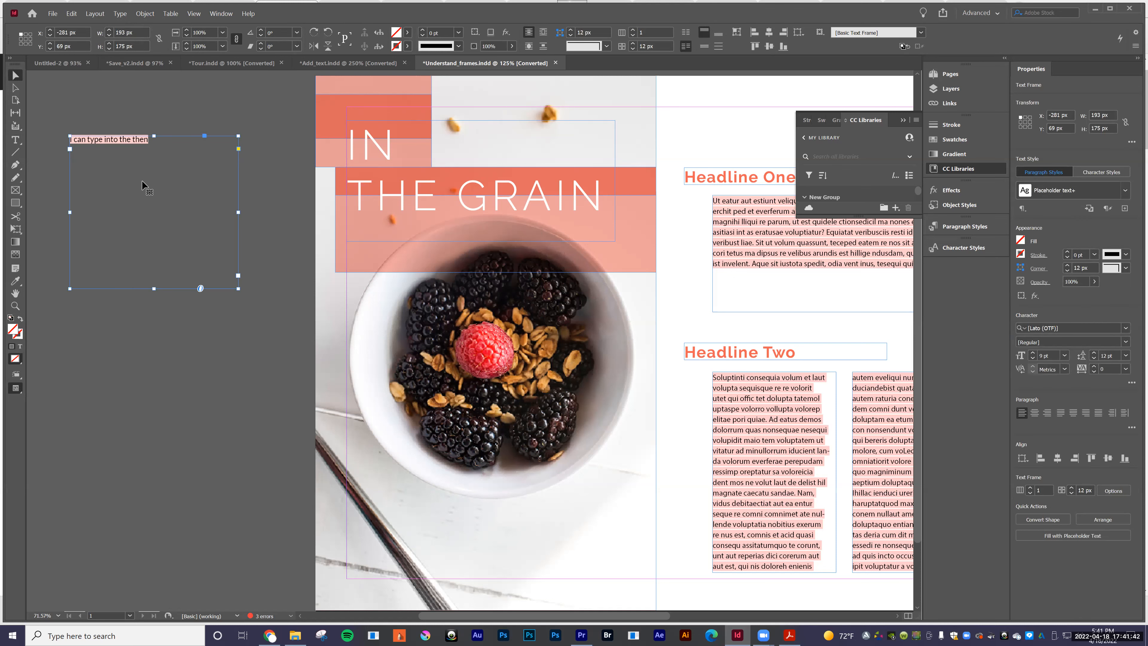
left_click_drag(237, 288, 221, 247)
left_click(85, 285)
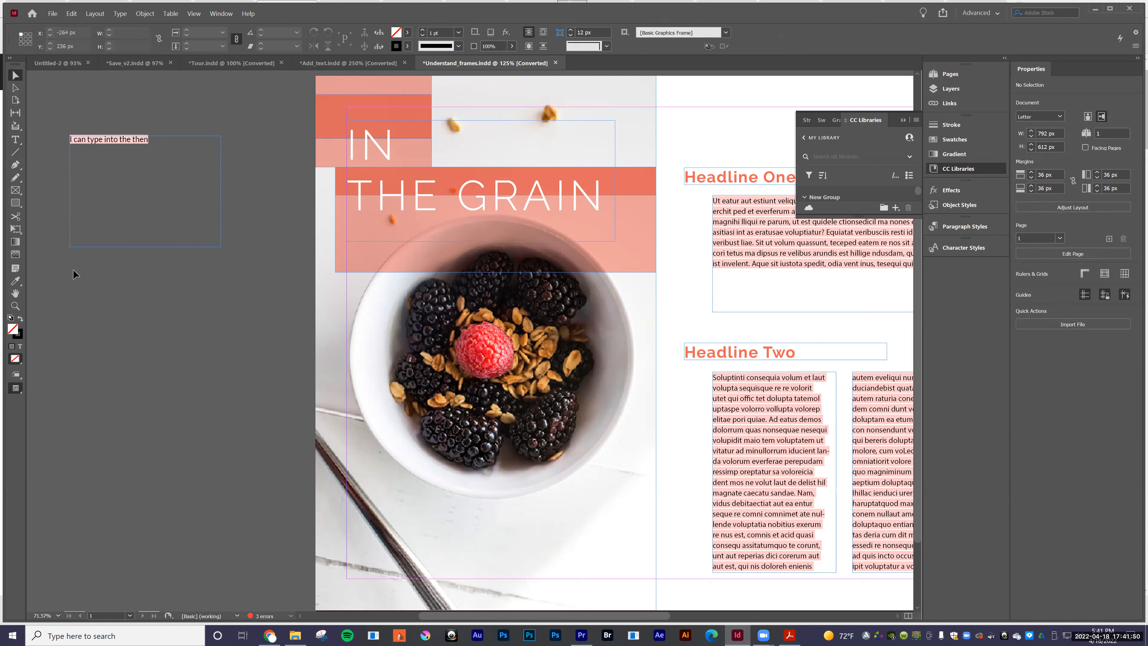
Step: Draw an empty rectangle frame about 187 by 155 px on the pasteboard below the text frame
left_click(14, 191)
left_click_drag(72, 272, 235, 407)
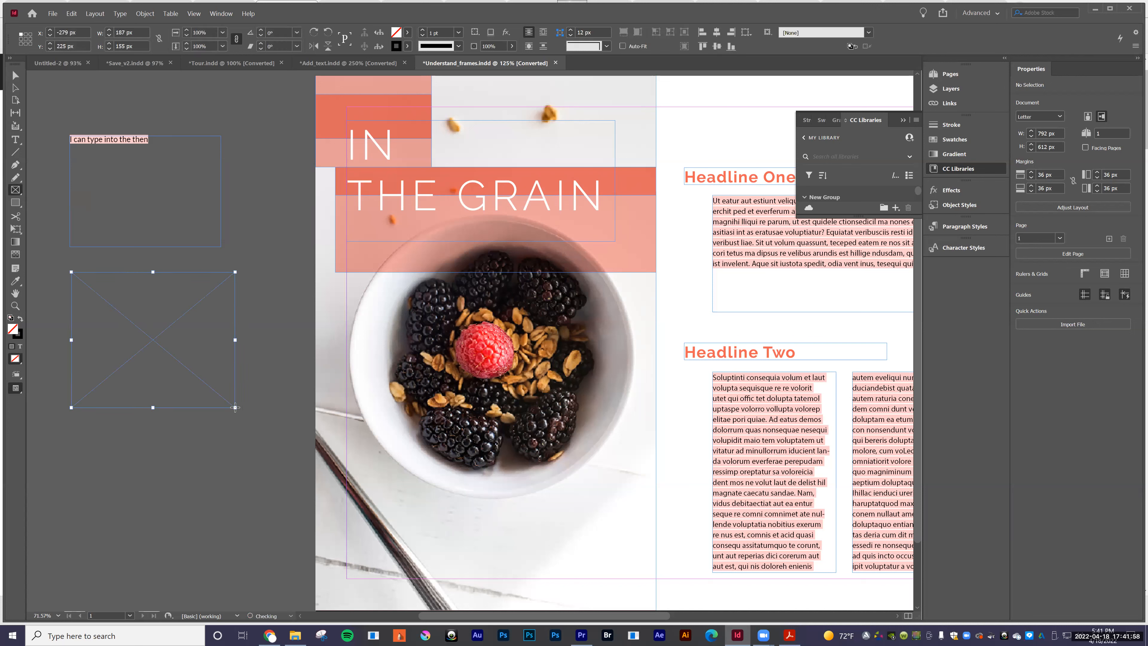
left_click(13, 191)
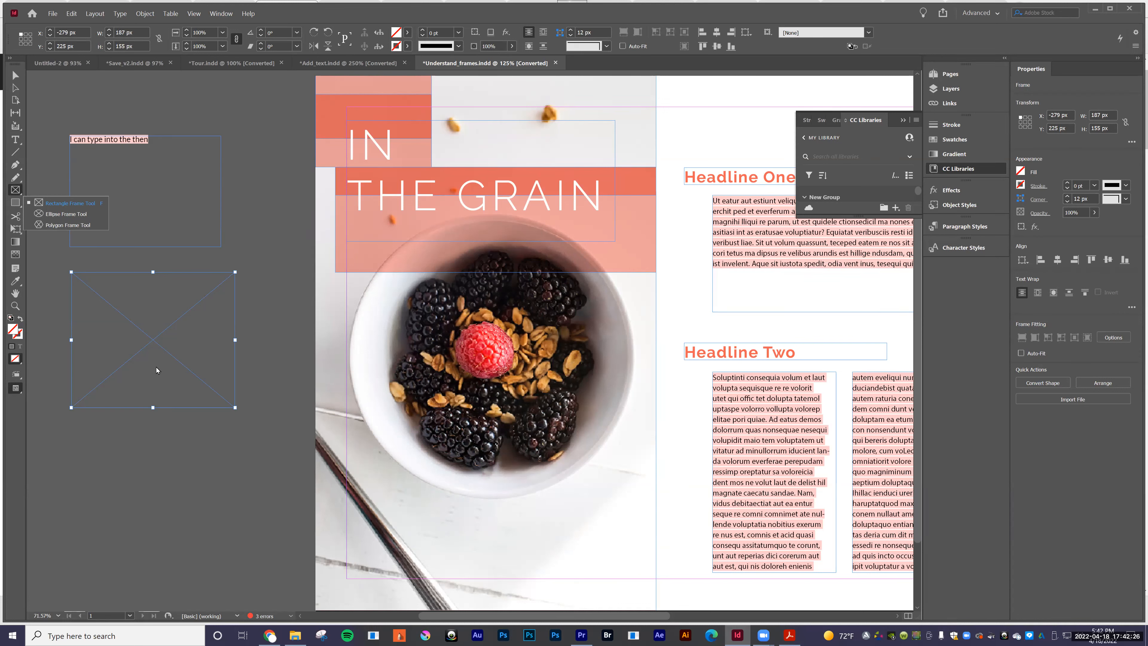
left_click(235, 410)
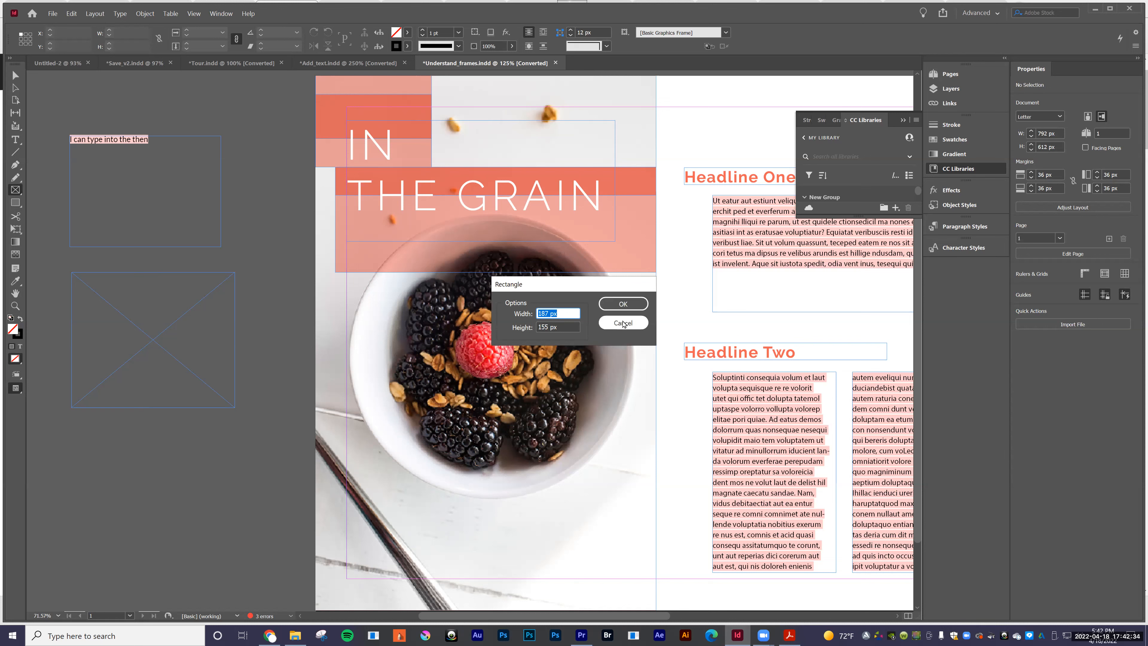
left_click(622, 309)
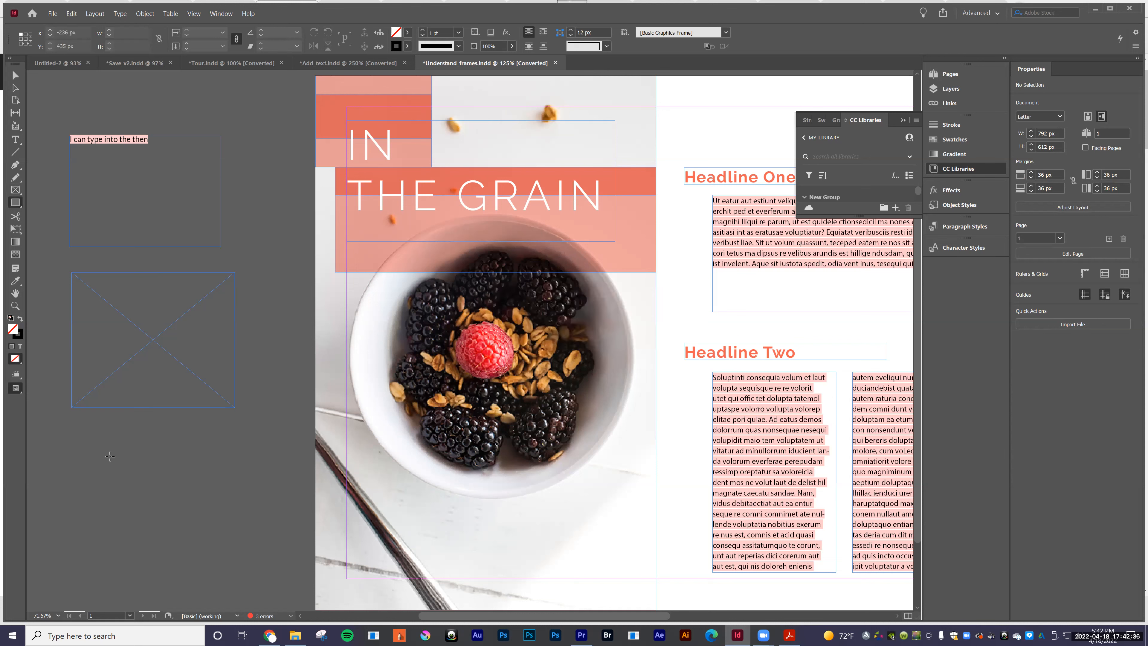
Step: Draw a plain rectangle shape about 191 by 134 px on the pasteboard below the empty frame, and deselect it
left_click_drag(71, 425, 239, 545)
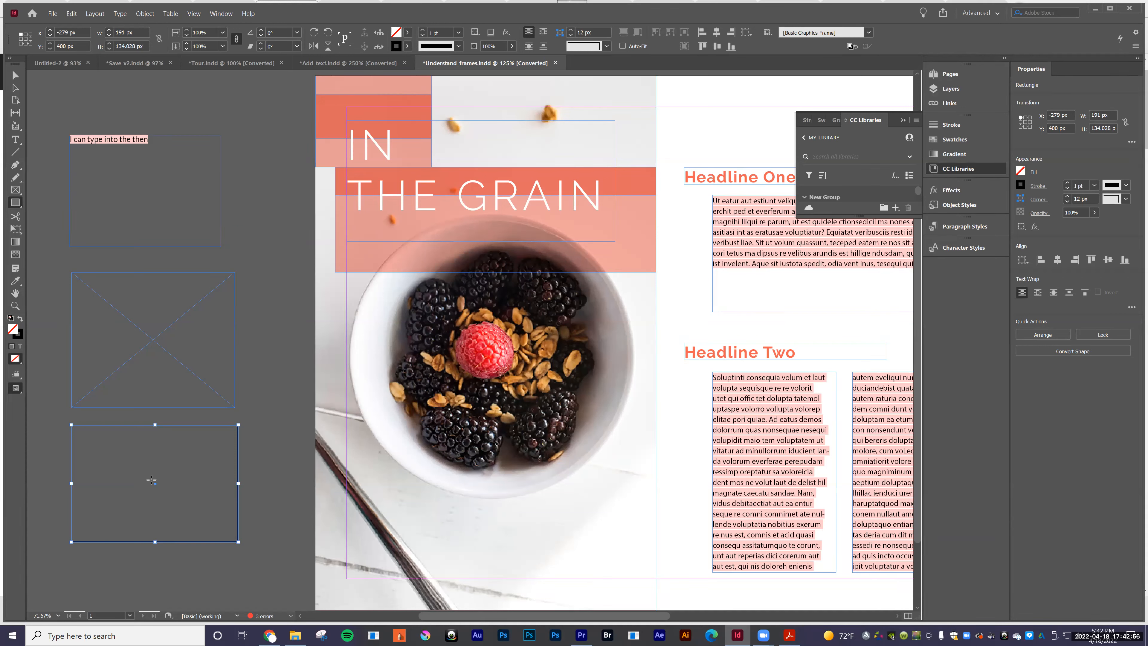
left_click(15, 76)
left_click(250, 169)
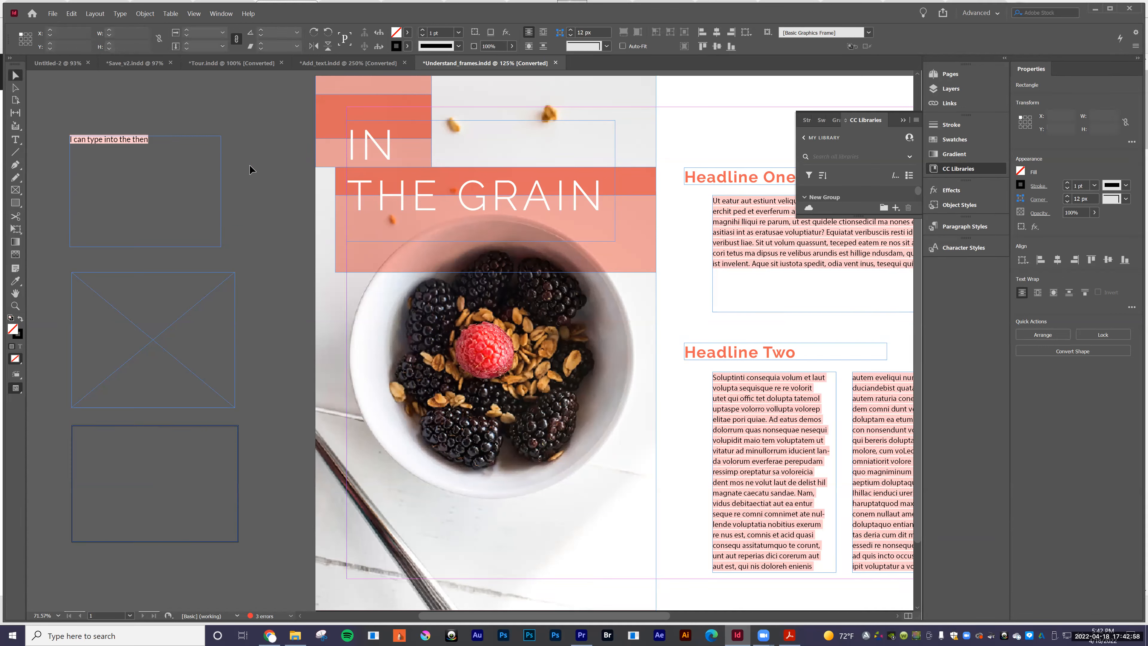
Step: Resize the frame of the berry bowl photo to about 398 by 587 px, cropping the image without scaling it
left_click(548, 366)
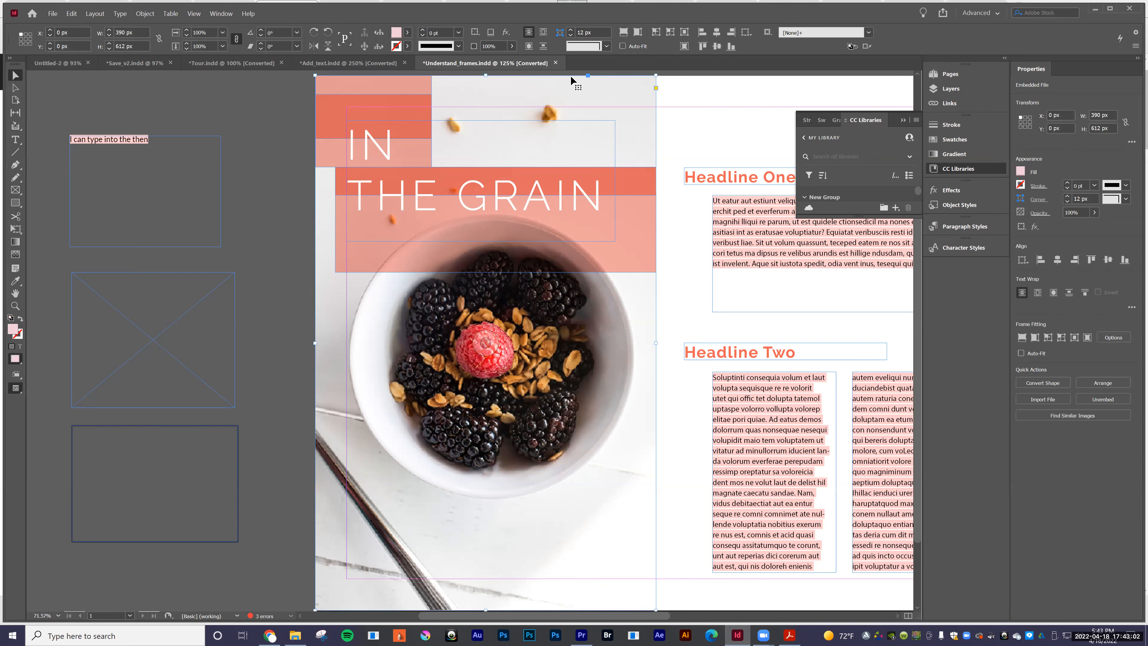
left_click_drag(656, 343, 578, 344)
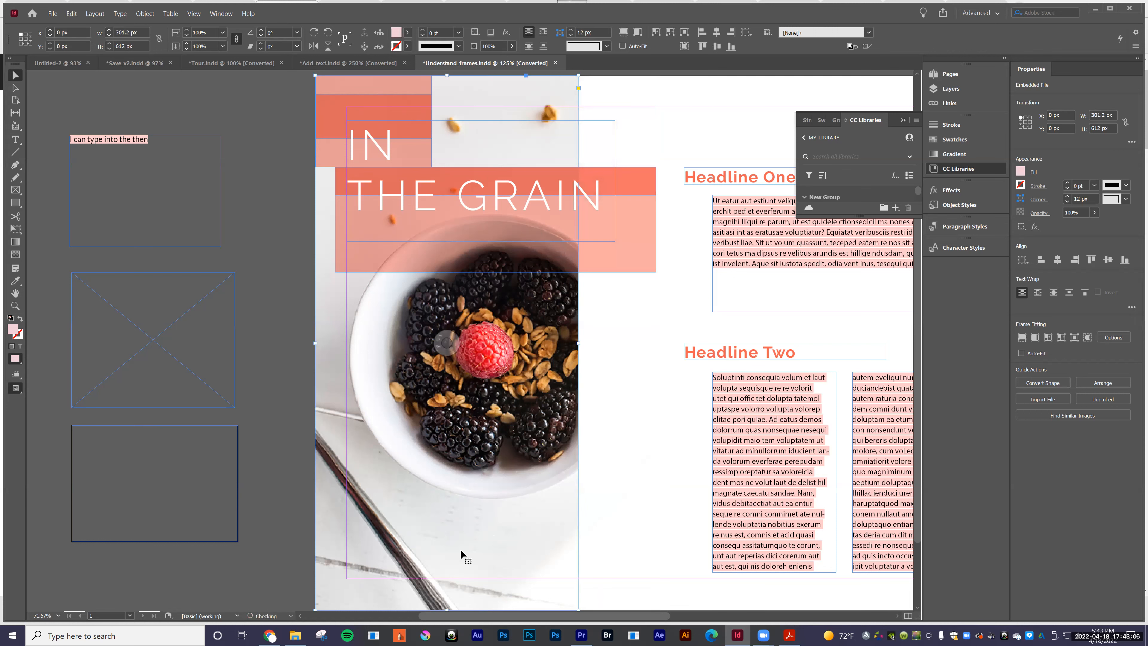
left_click_drag(578, 610, 666, 593)
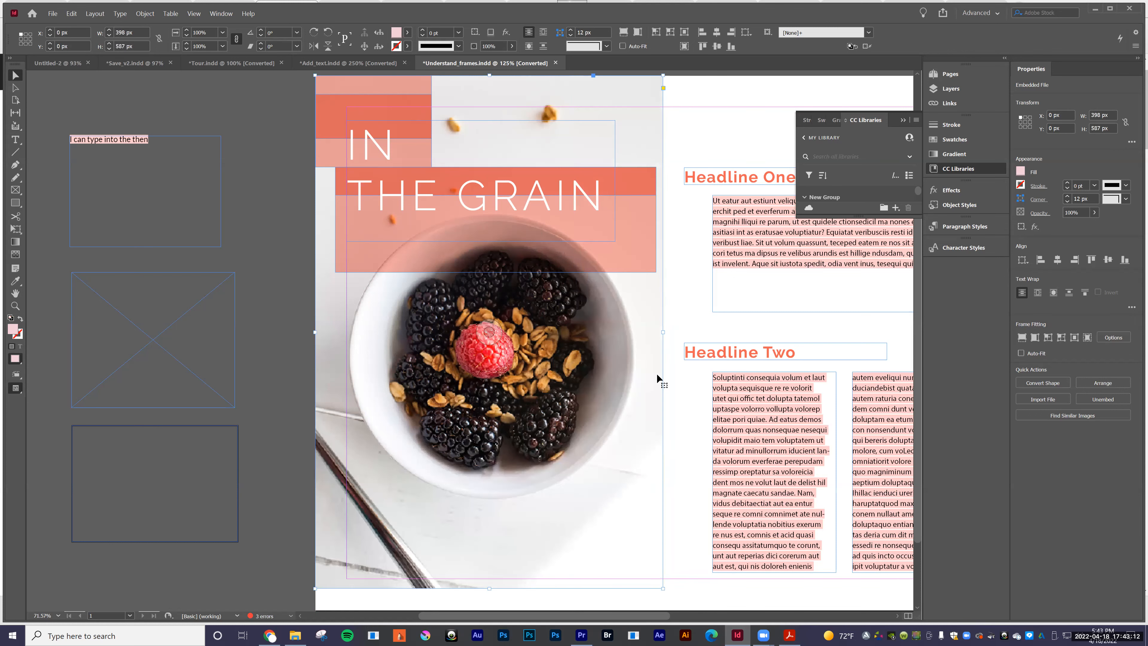
Step: Select the body text frame under Headline One and collapse the floating CC Libraries panel
scroll(583, 280, "right", 5)
scroll(602, 238, "up", 1)
left_click(601, 230)
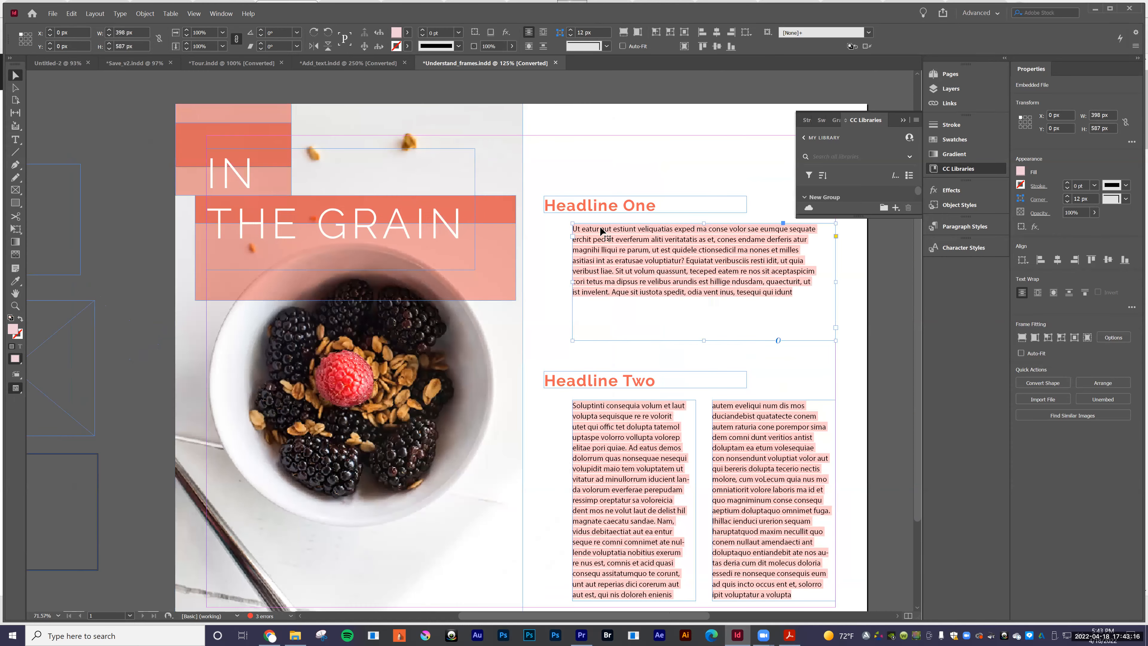
left_click(904, 120)
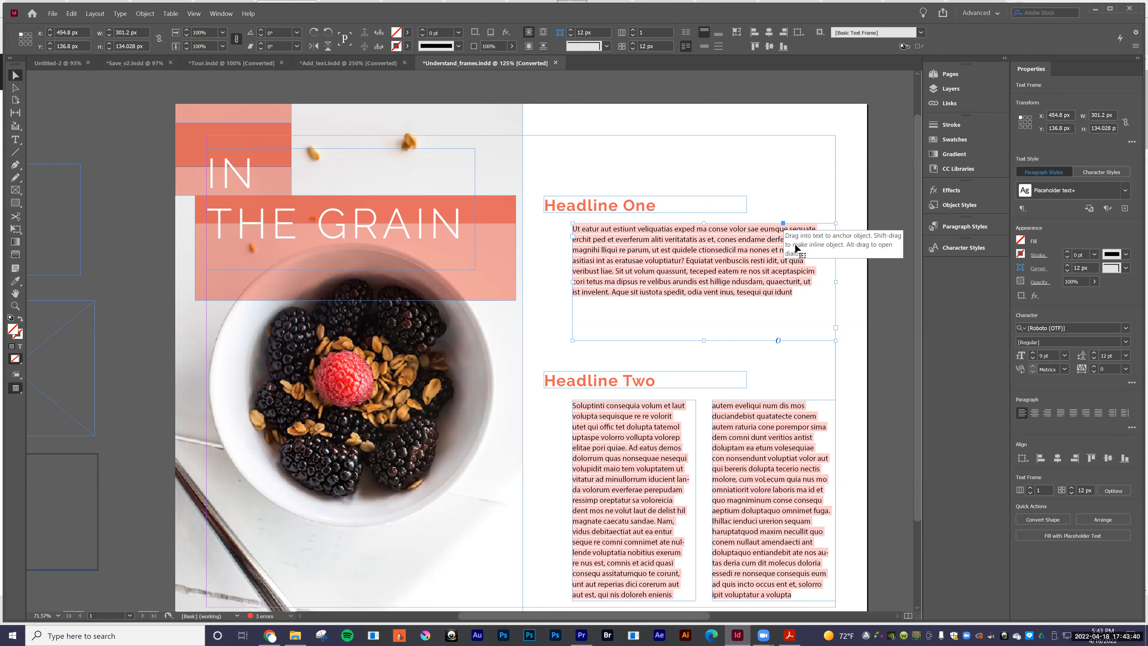
Step: Fill the large translucent rectangle behind THE GRAIN with the RGB Blue swatch
left_click(505, 247)
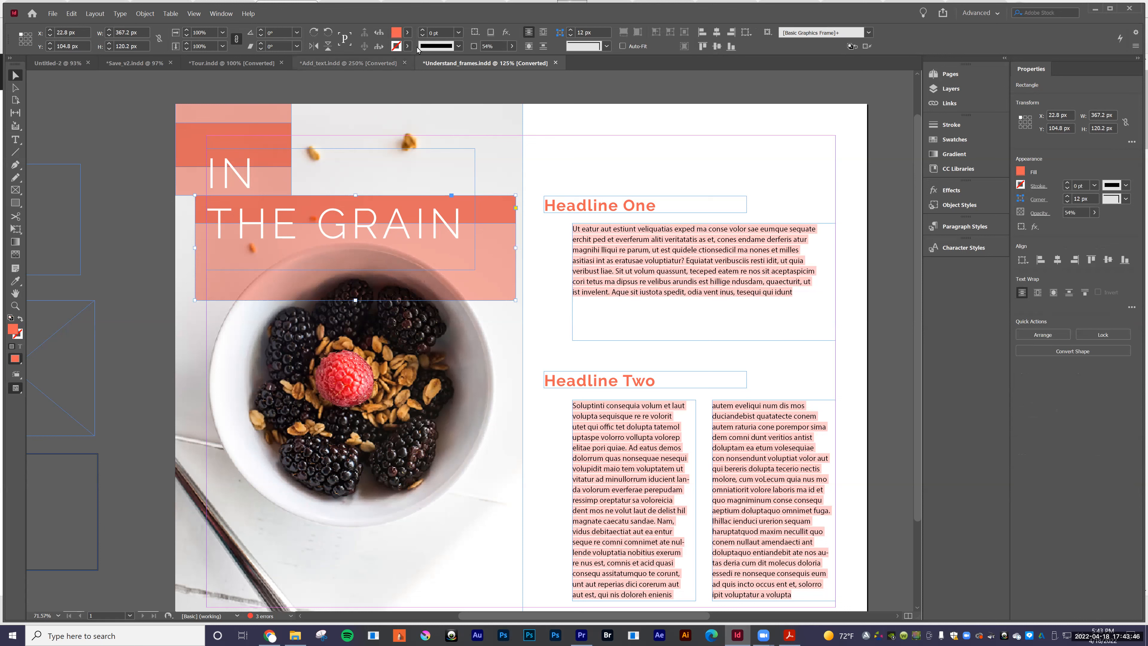
left_click(407, 33)
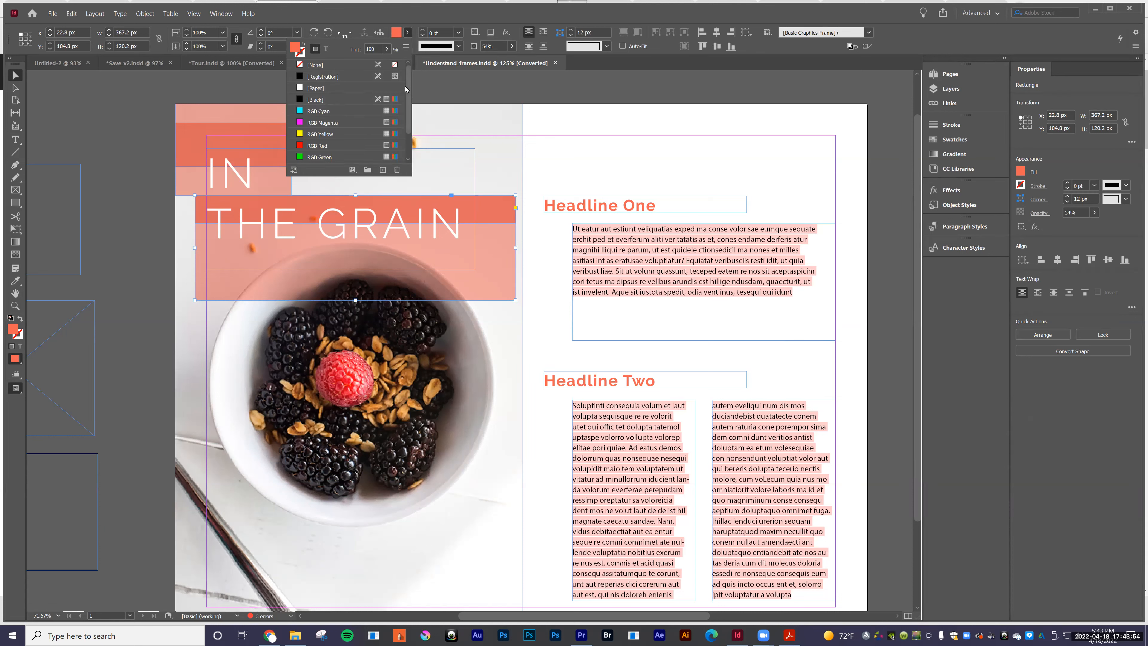
left_click_drag(409, 106, 410, 142)
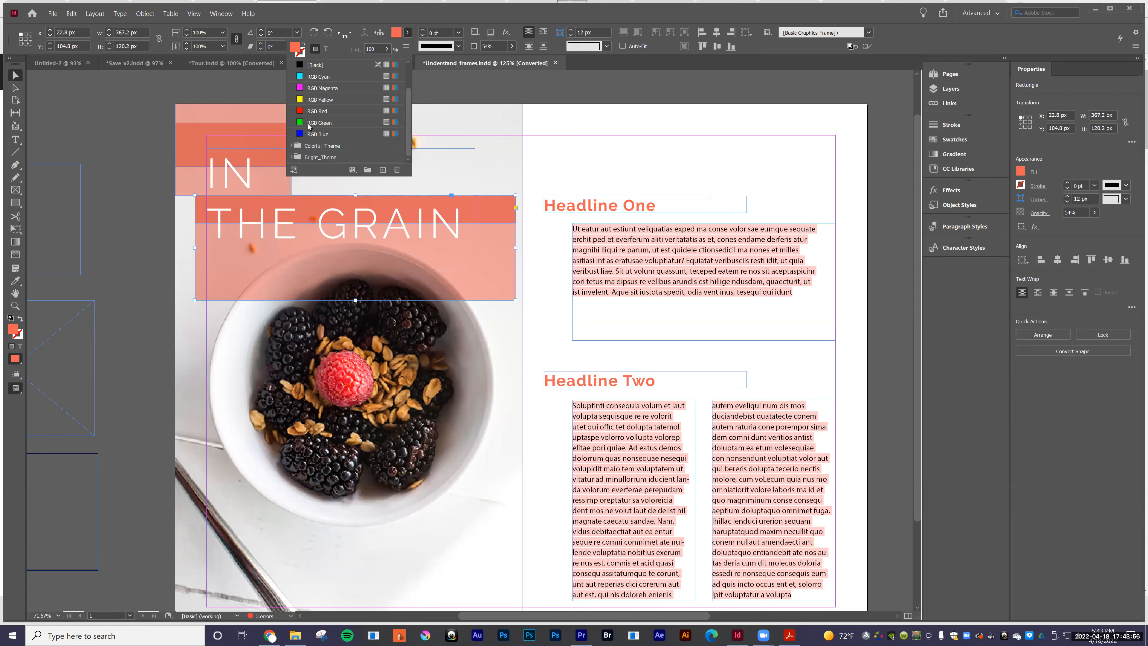
left_click(322, 134)
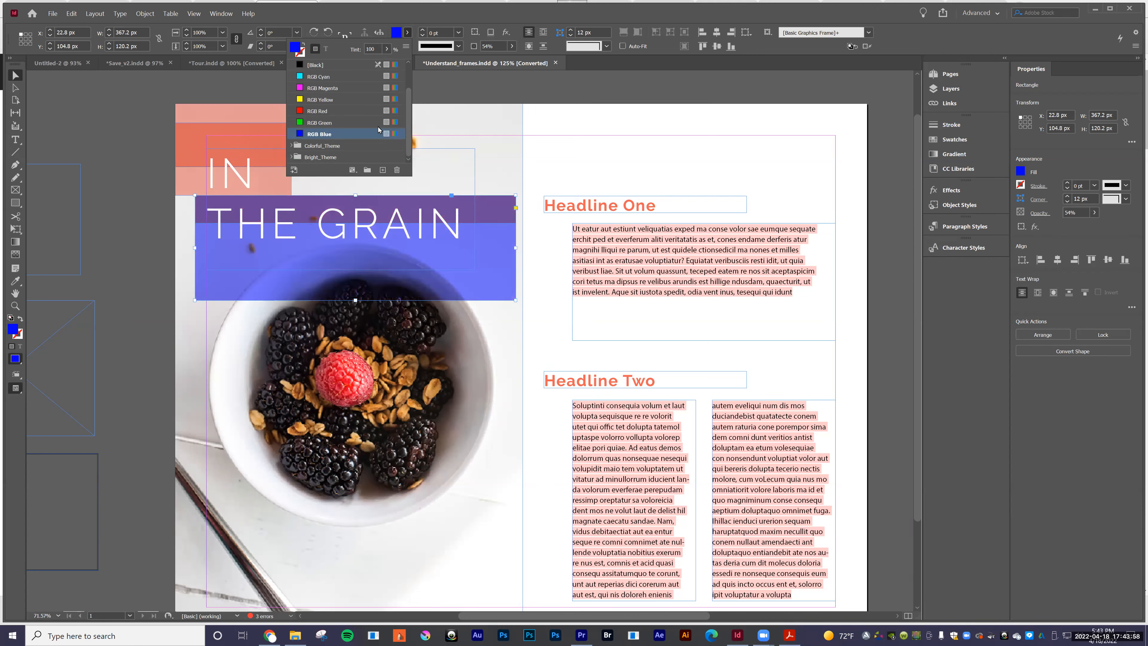
Step: Try a lighter custom blue from the Color Picker on the rectangle behind THE GRAIN, and undo both fill changes
double_click(14, 332)
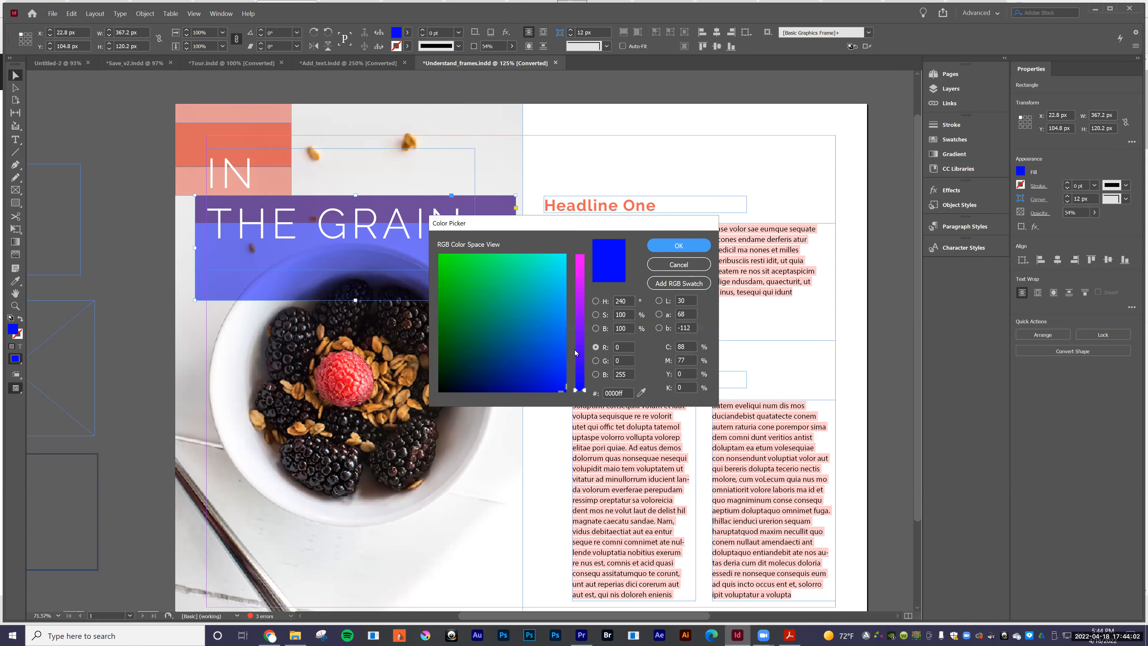
left_click(575, 353)
left_click(537, 319)
left_click(678, 246)
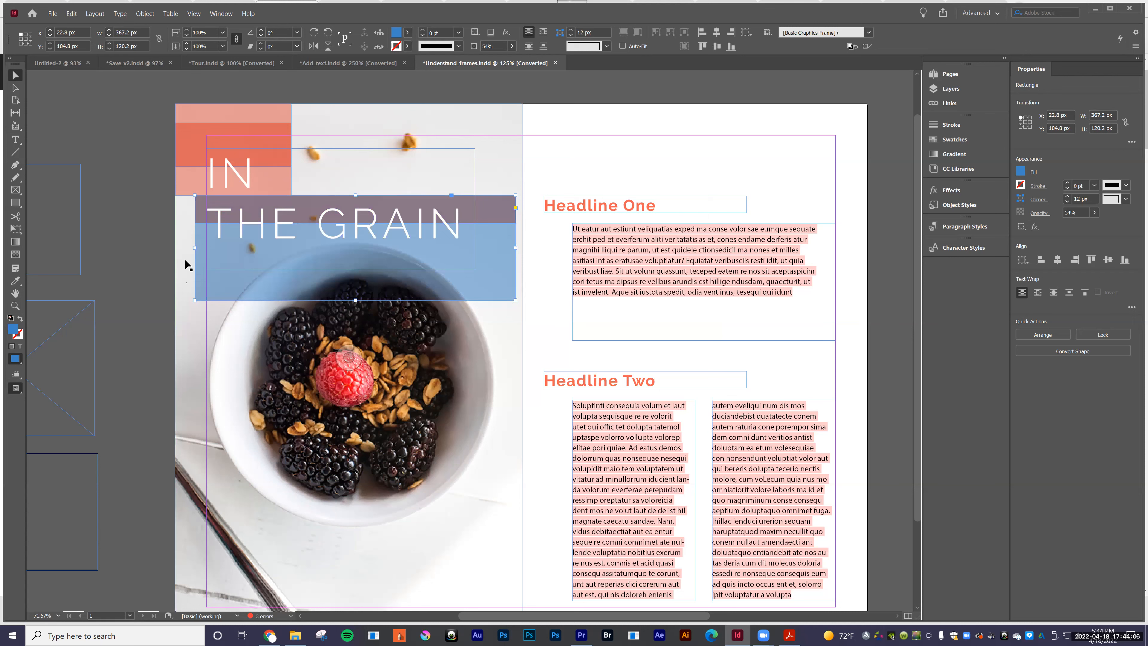
key("ctrl+z")
key("ctrl+z")
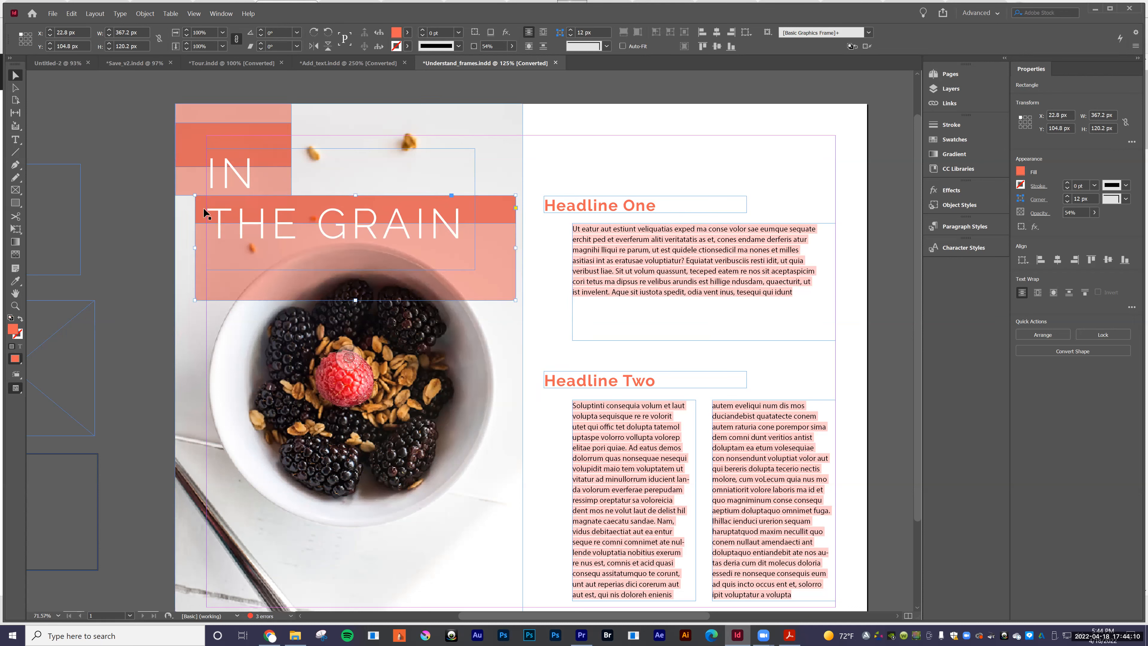
Step: Round the corners of the translucent rectangle behind THE GRAIN to about 14 px and move it to about X 30.8, Y 90 px
left_click(516, 209)
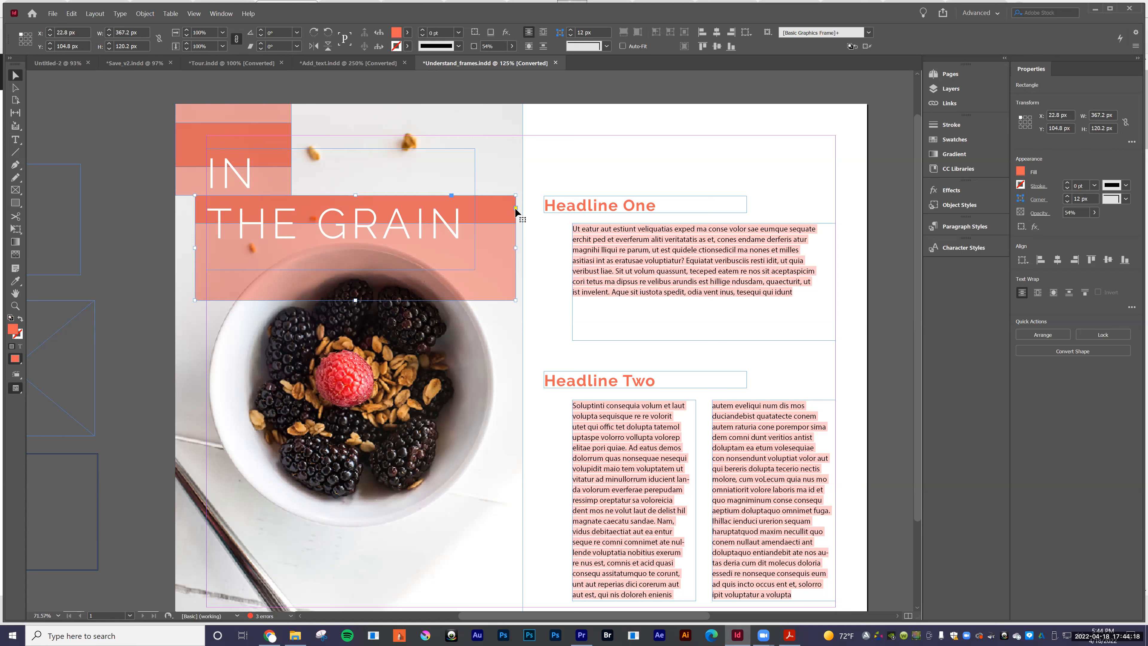
left_click_drag(516, 195, 488, 159)
left_click_drag(503, 230, 469, 276)
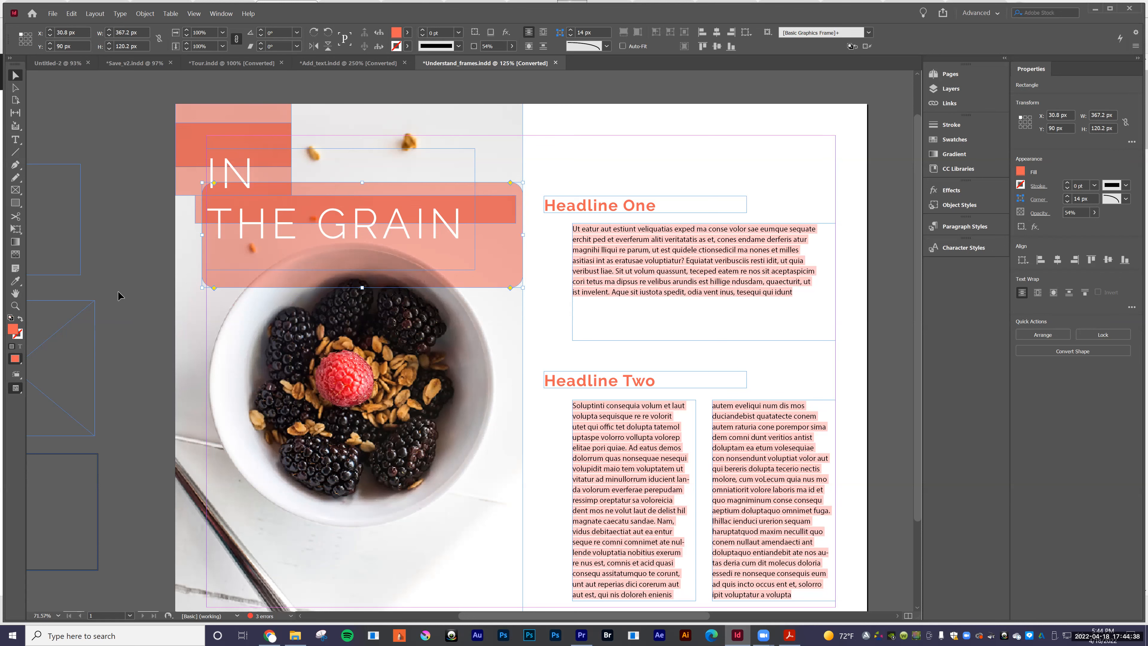
Step: Deselect the rounded rectangle and review the three frames on the pasteboard and the frames used in the page layout
left_click(15, 293)
left_click_drag(181, 289, 261, 282)
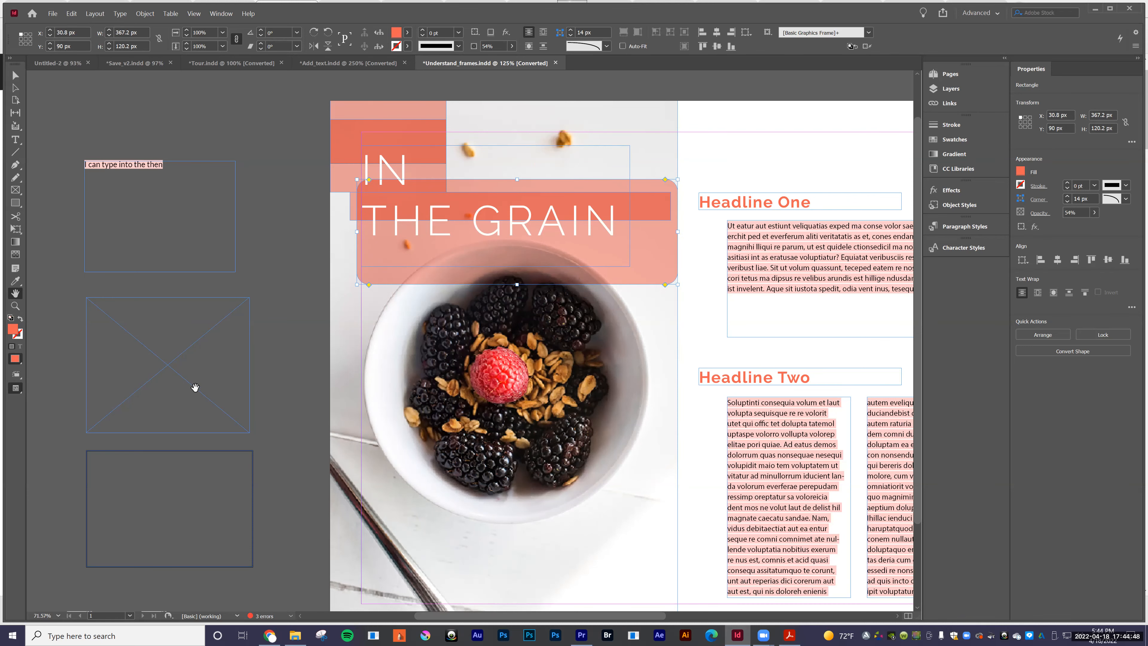
scroll(195, 387, "down", 3)
key("v")
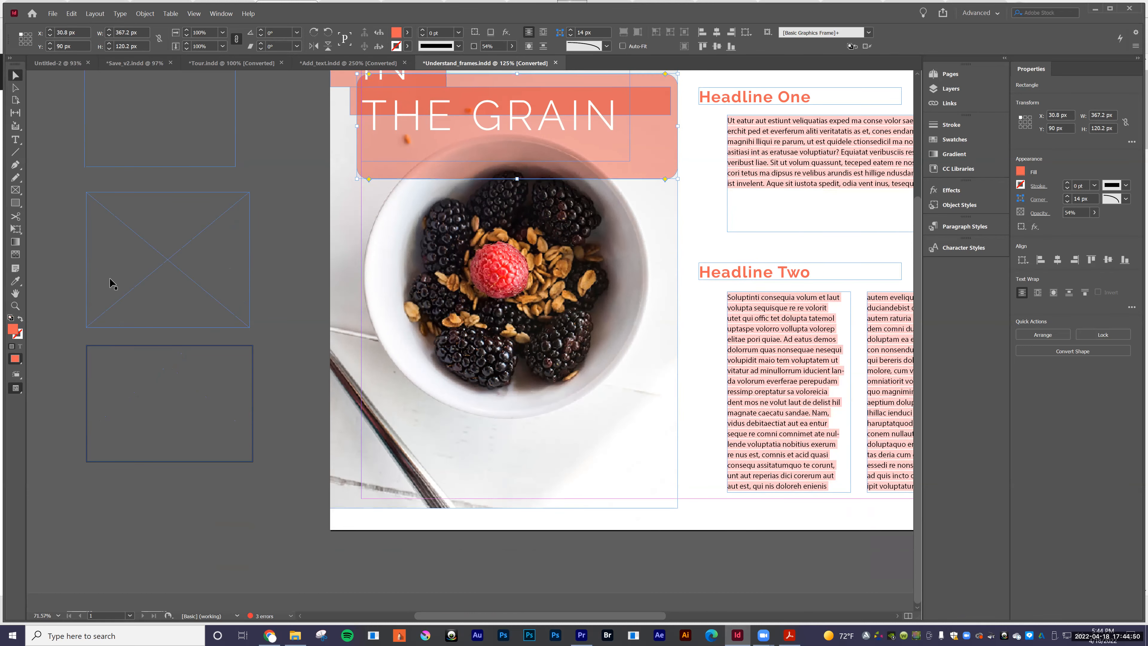
left_click(155, 349)
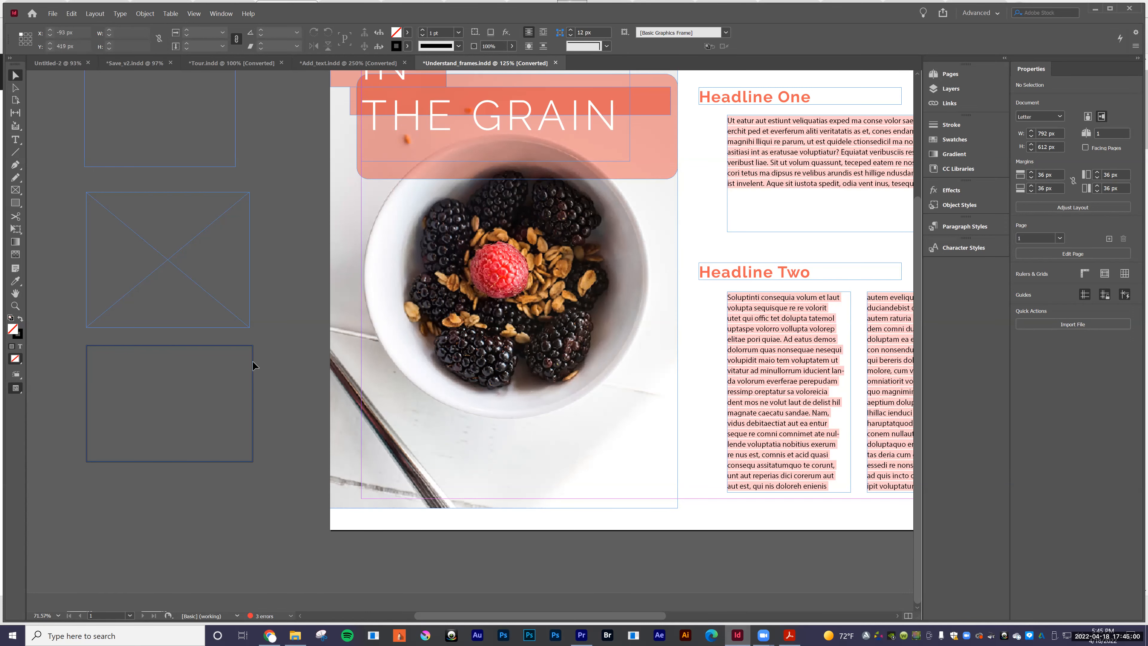
scroll(254, 364, "up", 4)
scroll(254, 365, "down", 2)
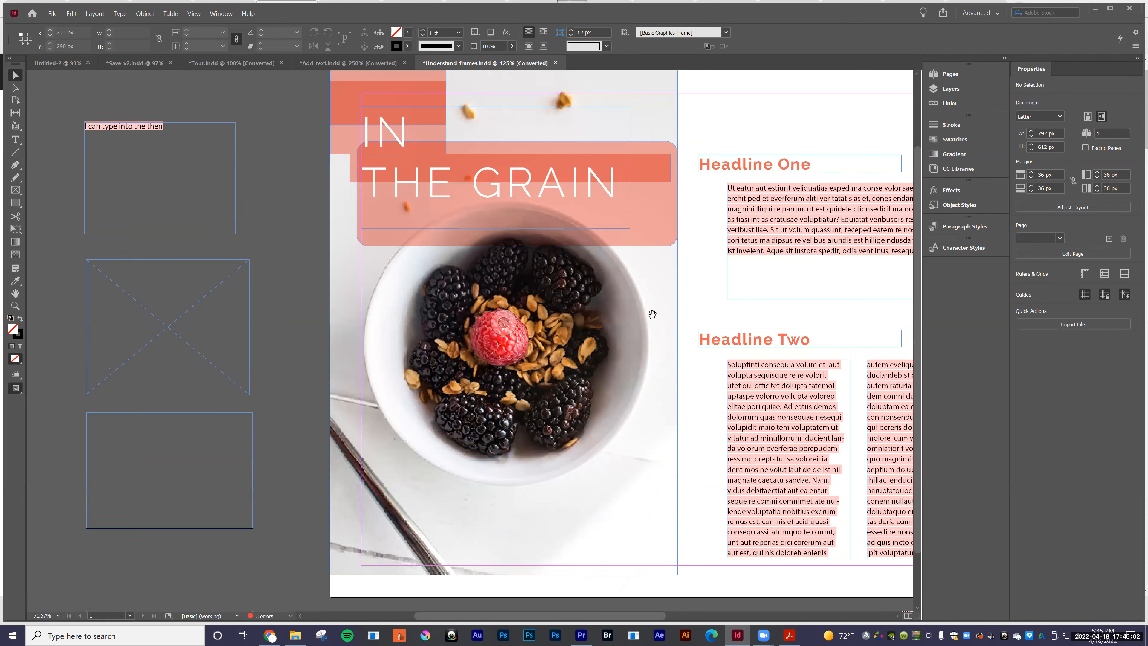
scroll(633, 312, "right", 3)
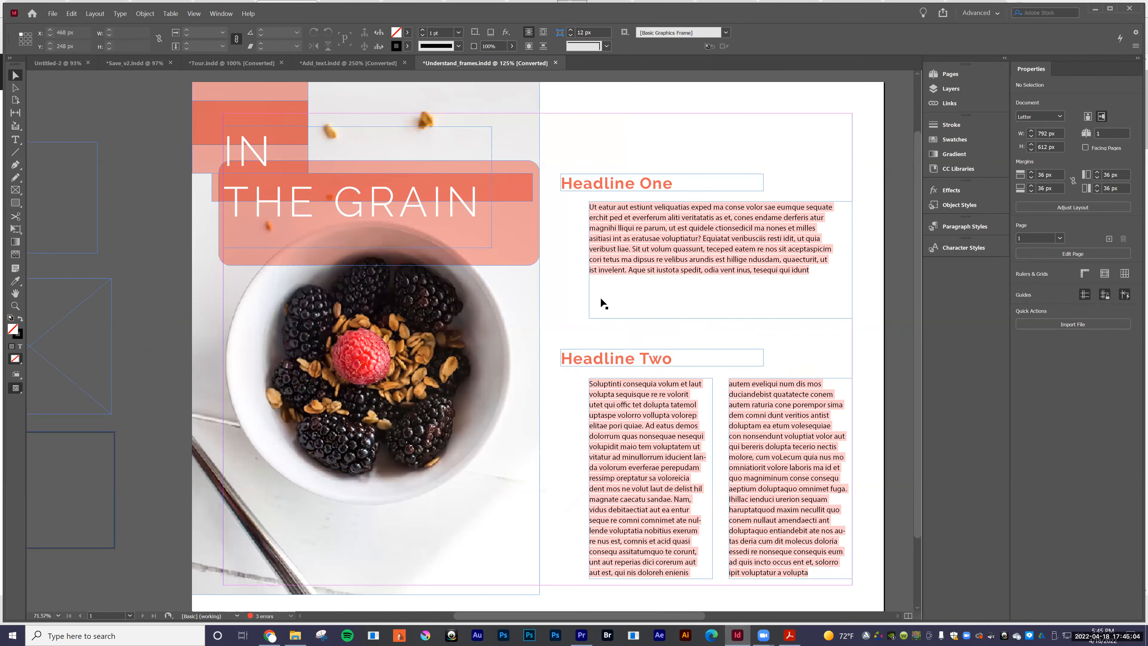